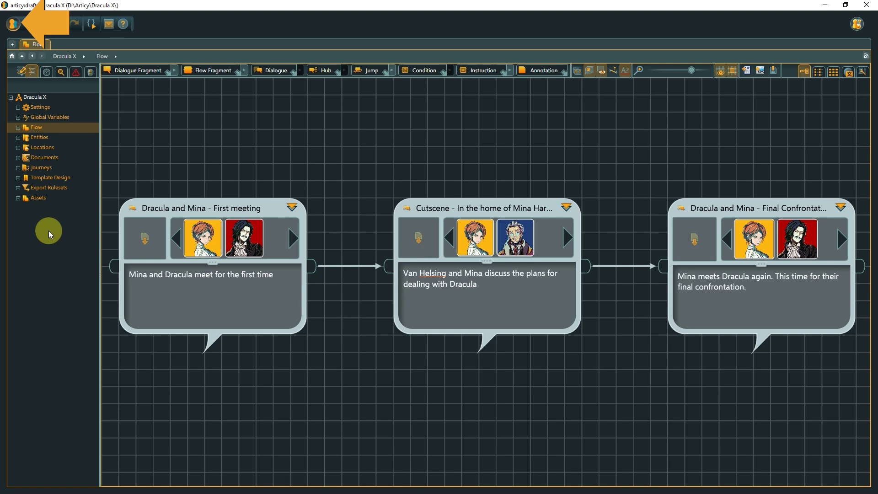
Open the Object export (*.docx) options for Dracula X and enlarge the dialog downward
click(17, 23)
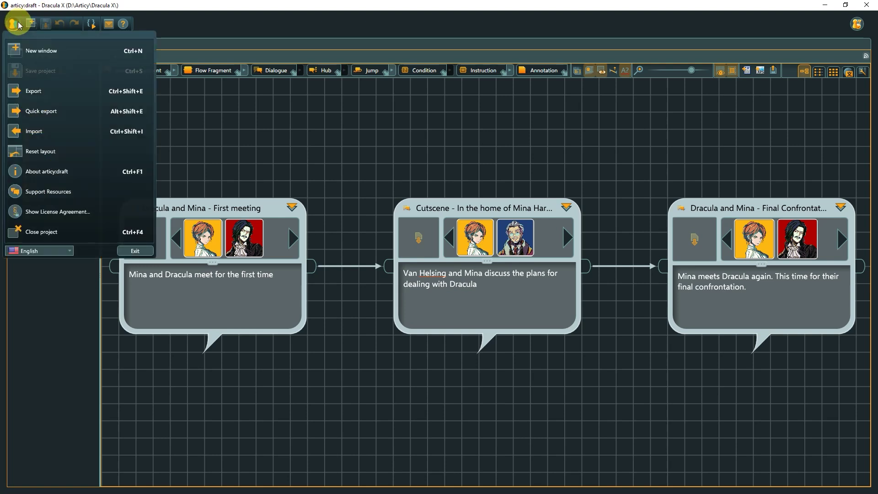
click(35, 91)
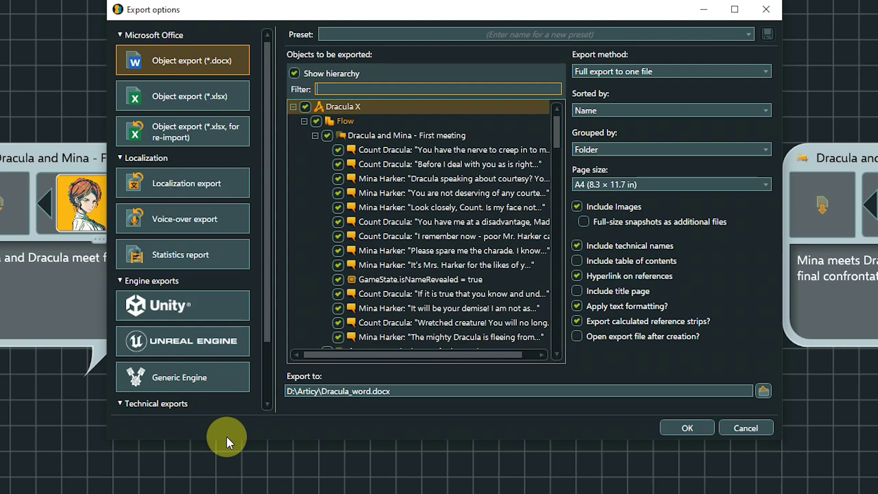
drag(226, 438, 232, 493)
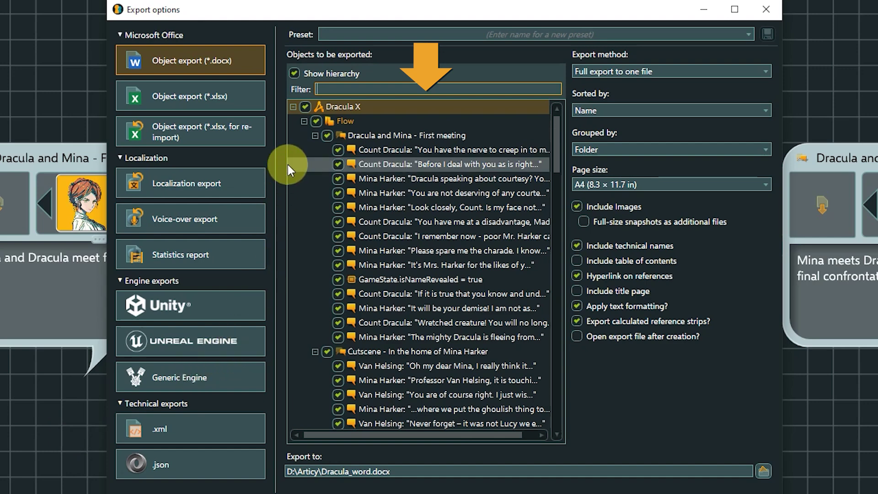
Exclude Flow, Locations, Documents and Assets, keeping only Entities, and include a table of contents
click(304, 121)
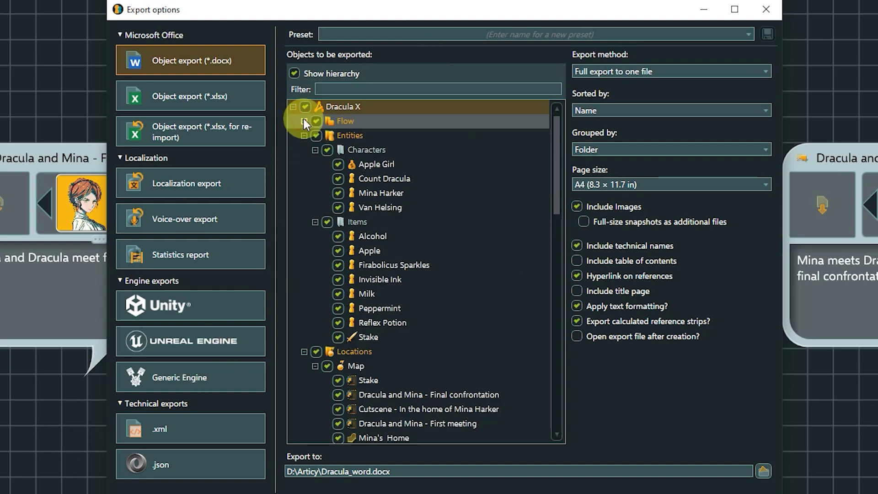
click(304, 135)
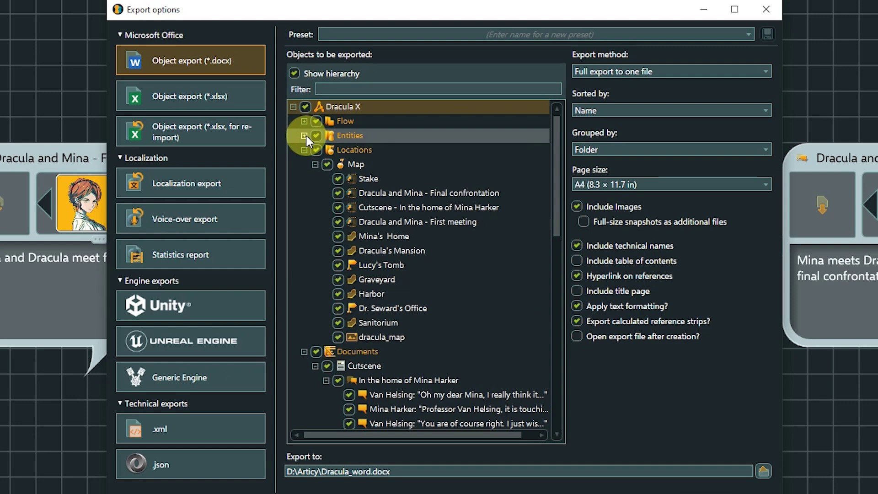
click(304, 149)
click(304, 164)
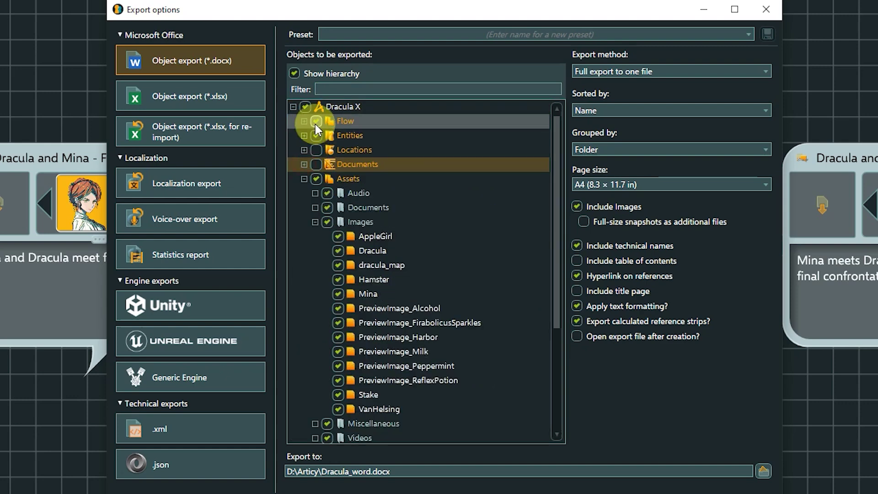
click(315, 122)
click(306, 178)
click(304, 178)
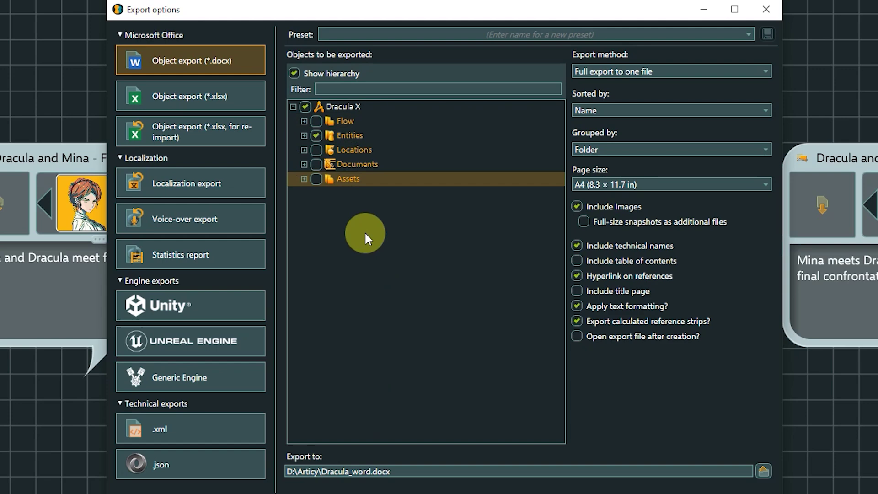
click(576, 260)
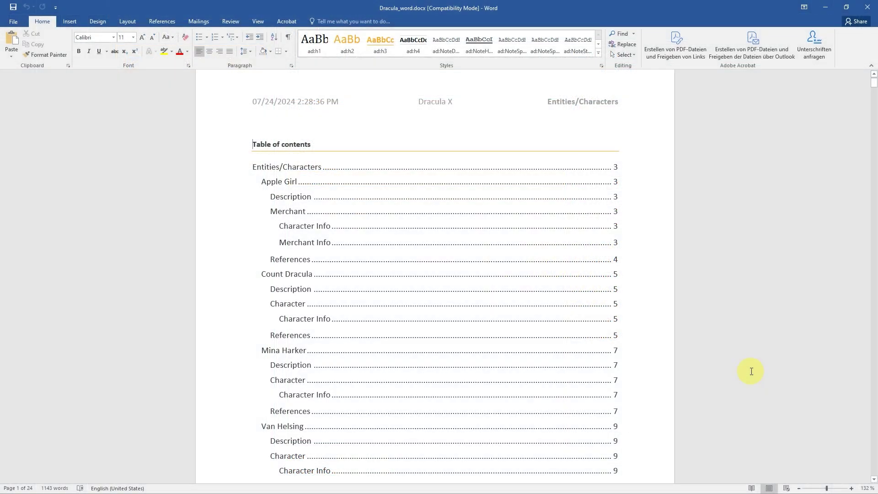
scroll(750, 368, down, 3)
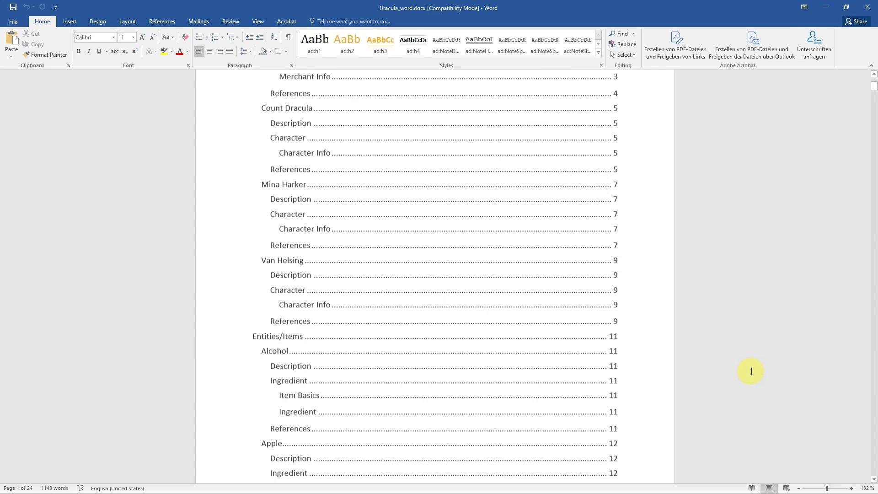
scroll(751, 372, down, 13)
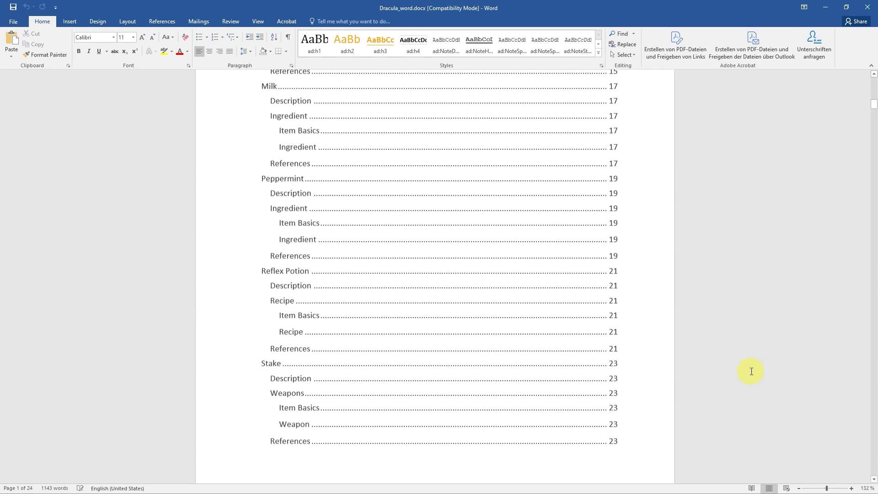
scroll(751, 372, down, 9)
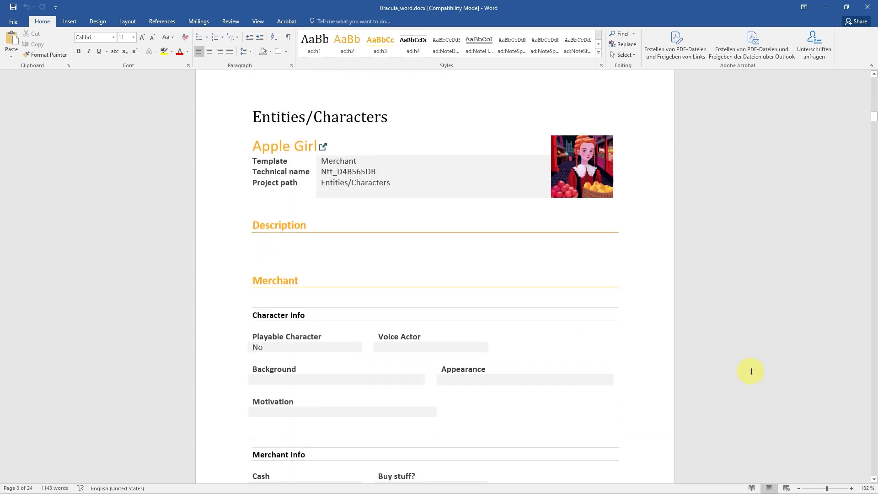
scroll(751, 371, down, 5)
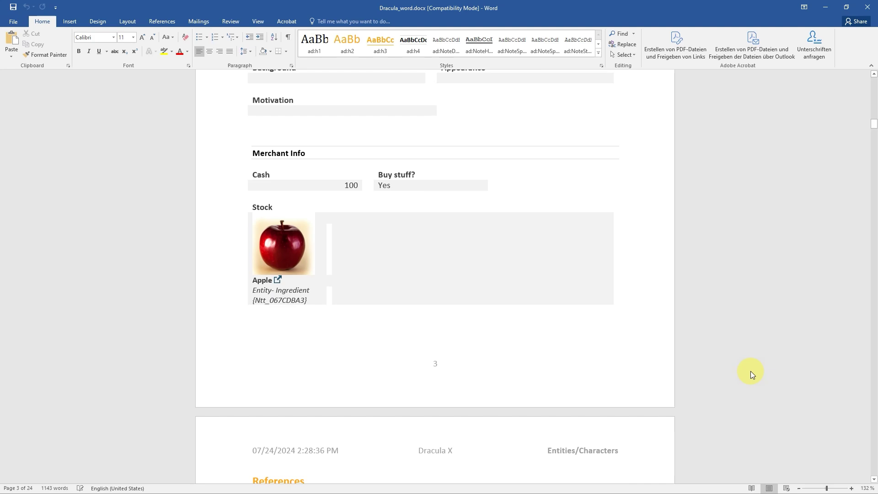
scroll(751, 372, down, 7)
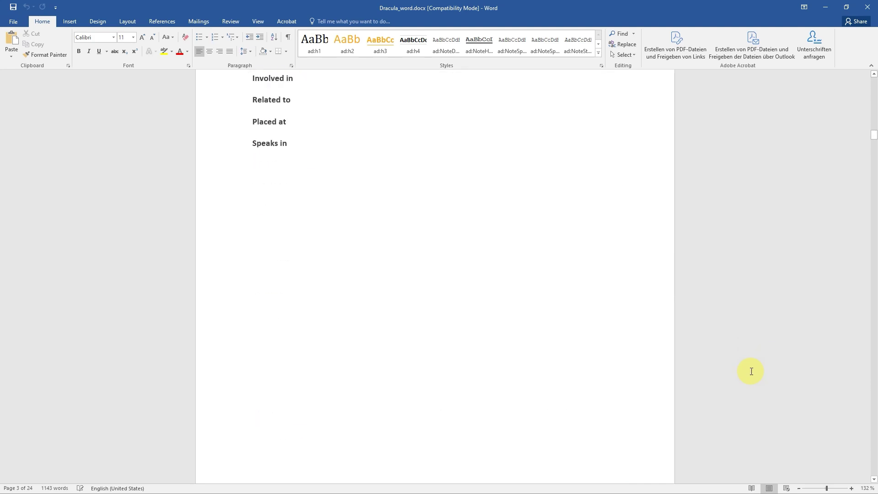
scroll(751, 372, down, 8)
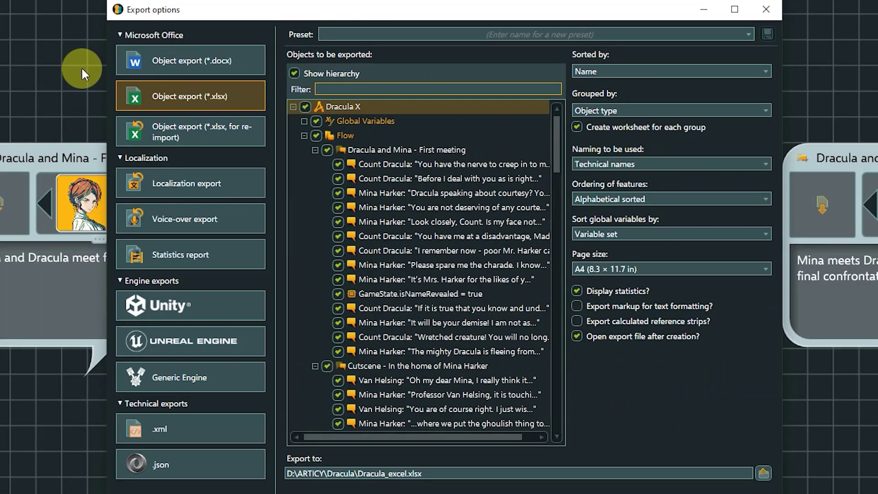
Uncheck Dracula X, then check only Entities, Locations and Assets for the Excel export
click(304, 106)
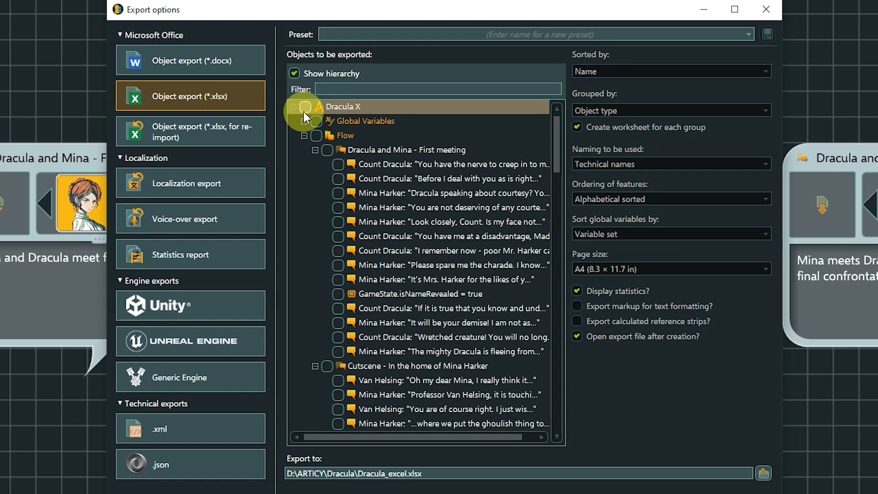
click(303, 136)
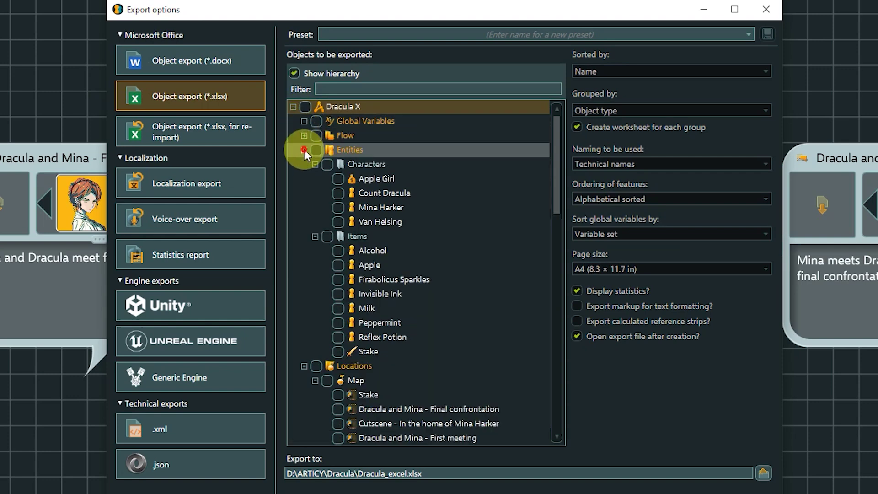
click(303, 149)
click(316, 150)
click(317, 165)
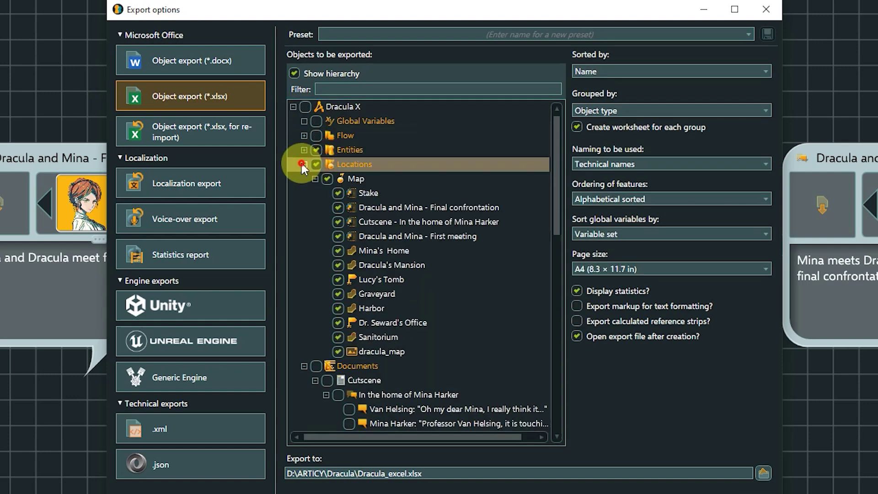
click(302, 163)
click(304, 178)
click(316, 193)
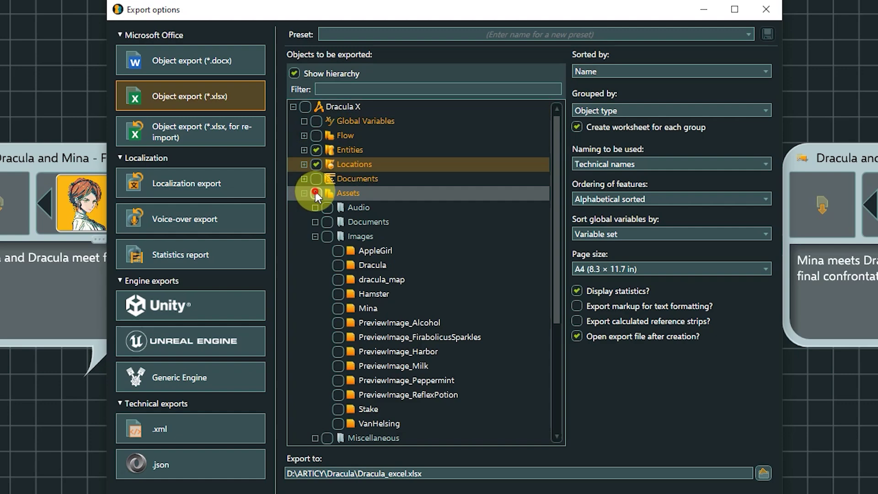
click(303, 193)
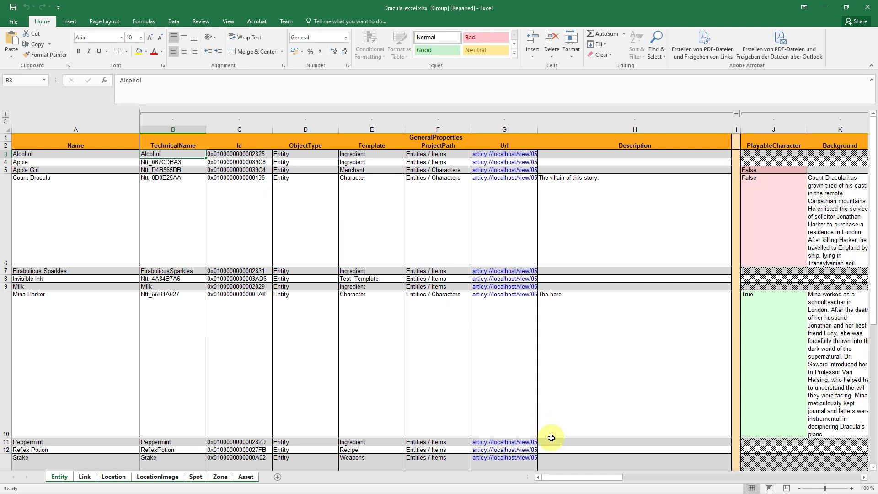
drag(564, 476, 632, 479)
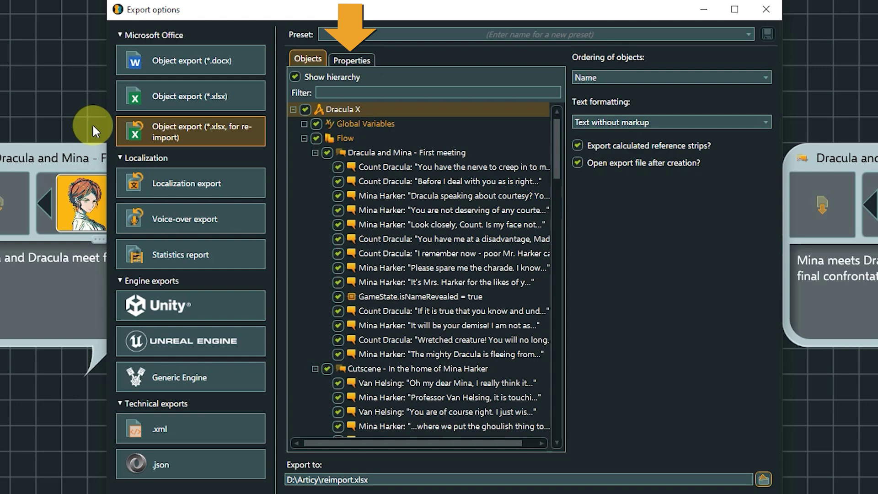
In the Properties tab, expand Dialogue Fragments and their General Properties for the re-import export
click(349, 58)
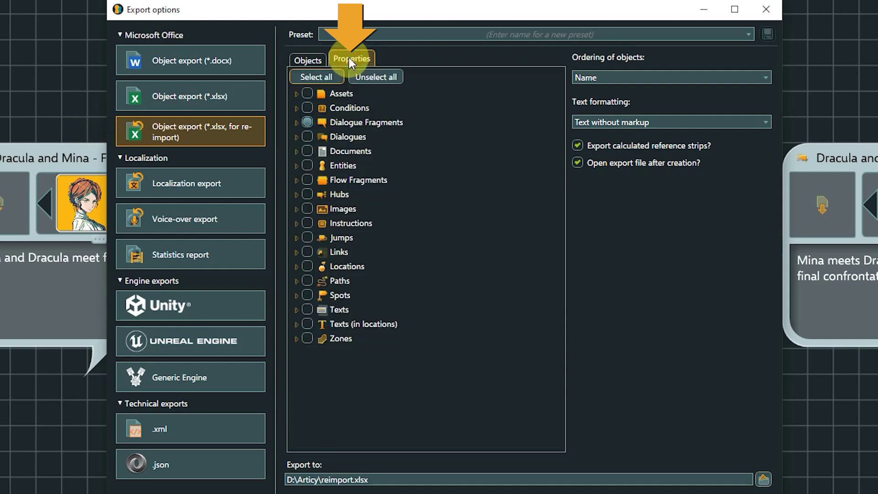
click(296, 123)
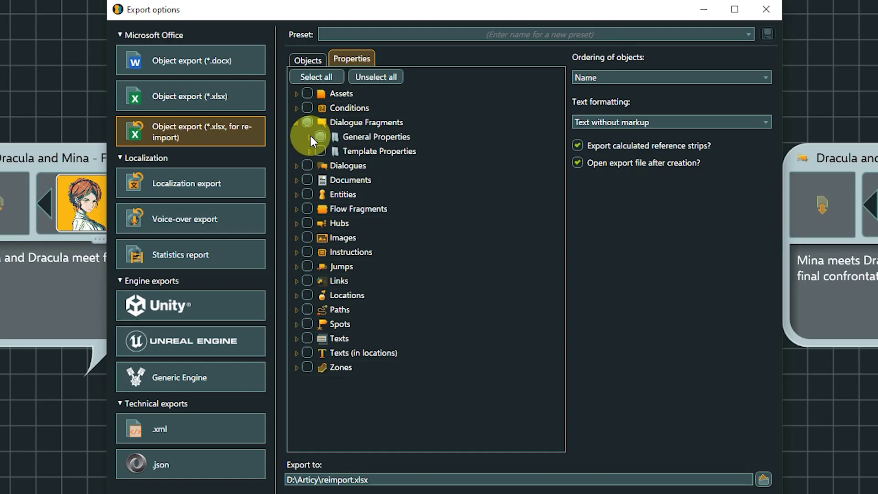
click(310, 137)
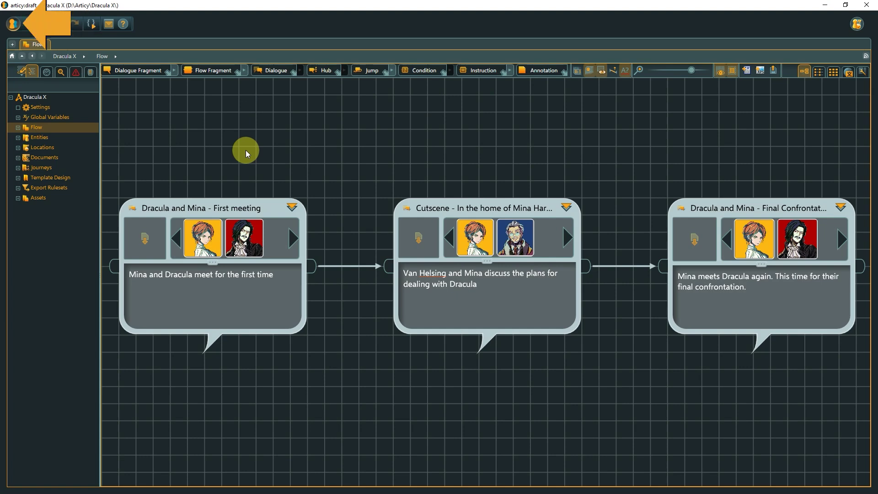
Start a data import with D:\Articy\reimport.xlsx selected as the source file
click(13, 24)
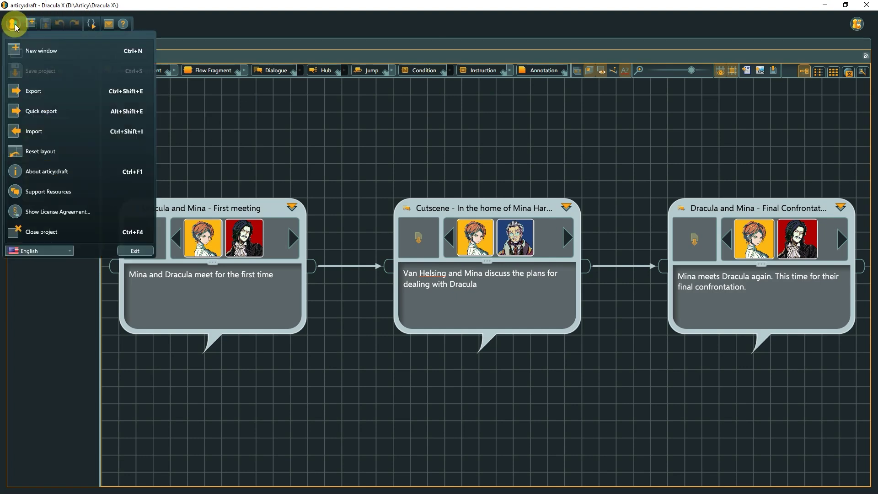
click(58, 131)
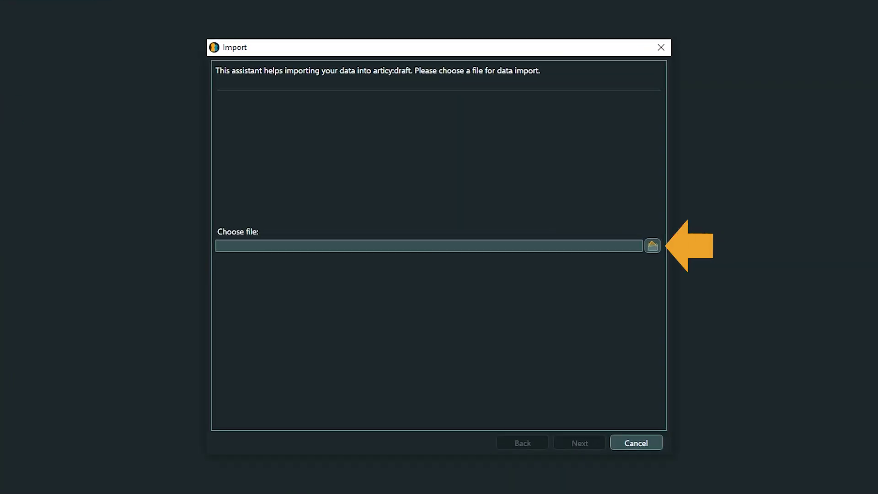
click(652, 245)
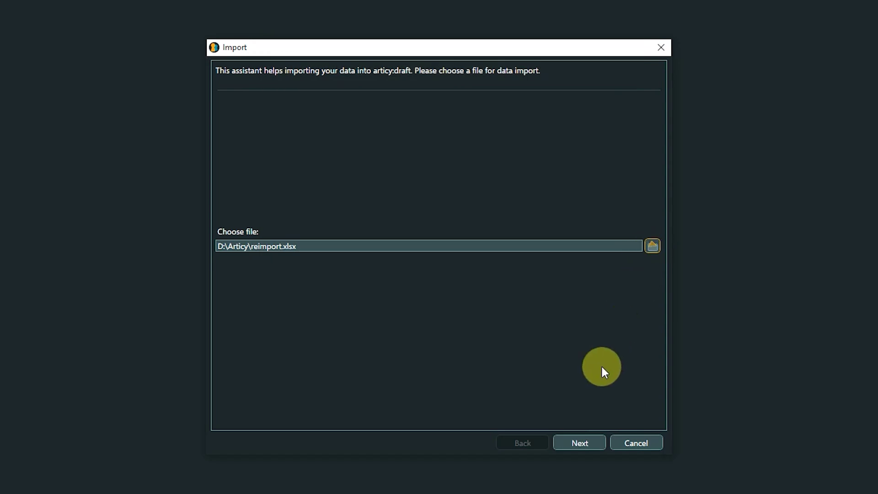
click(579, 442)
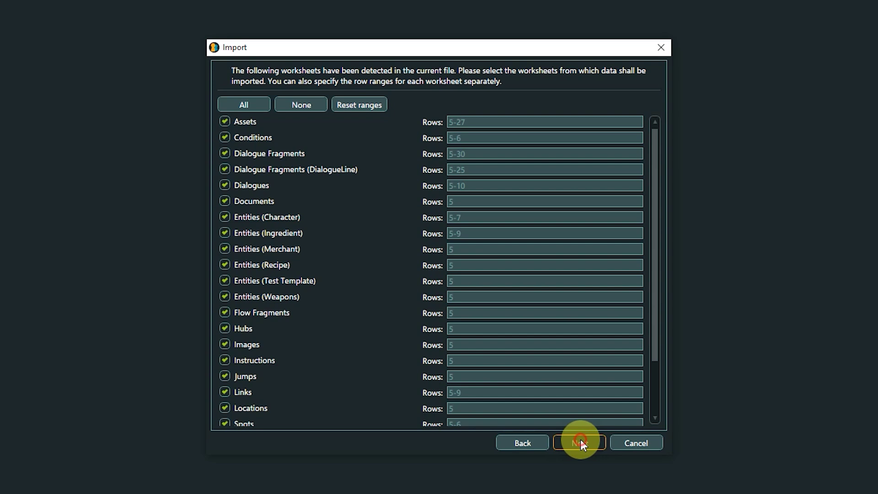
Keep every detected worksheet checked, import them and view the import log
click(581, 441)
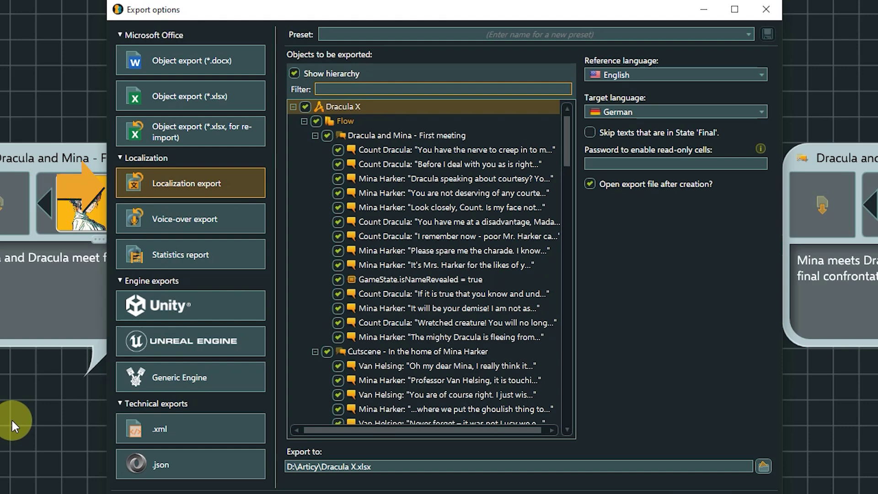
Preview Voice-over export and Statistics report, then show the Unity export targeting Dracula X.articyu3d
click(228, 234)
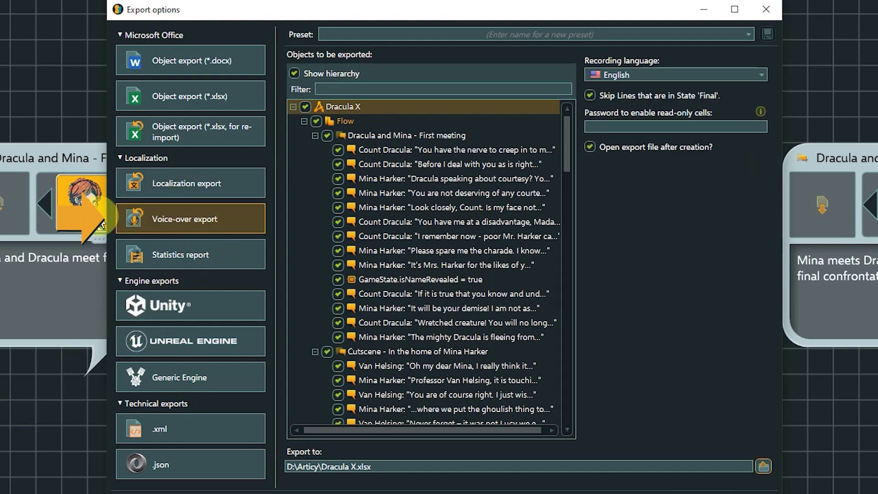
click(116, 259)
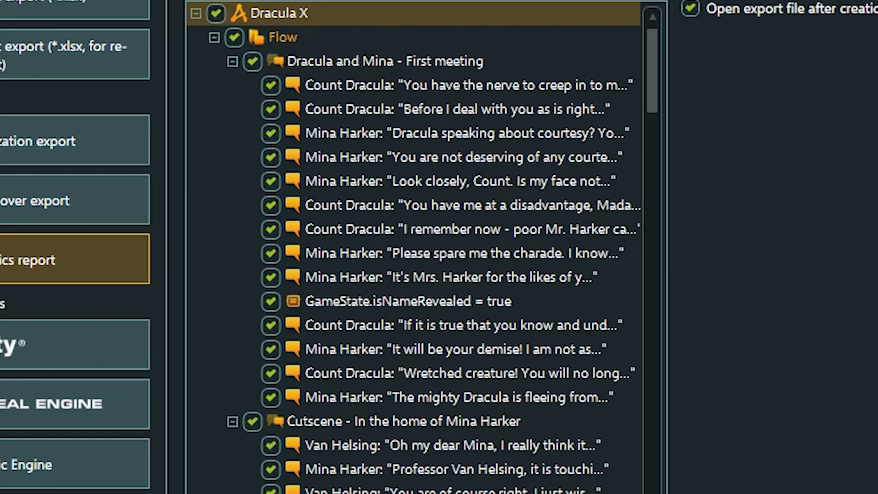
click(119, 306)
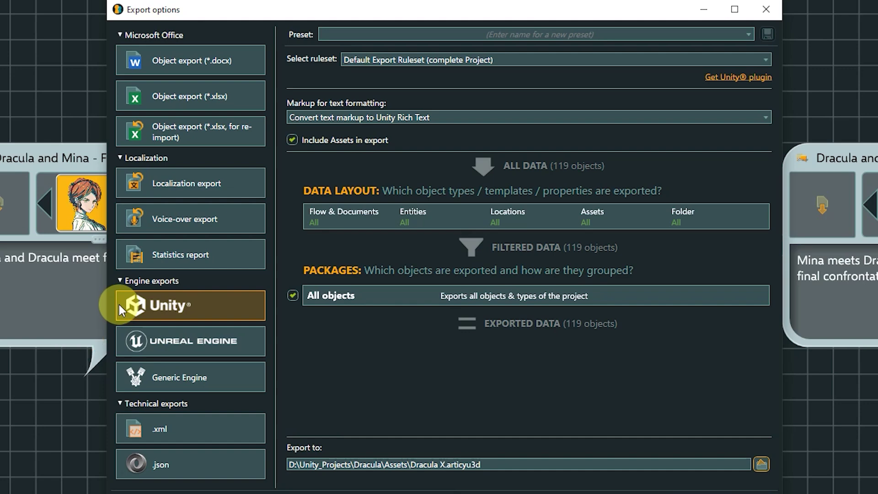
Show the Generic Engine export settings, then the .json technical export settings
click(126, 378)
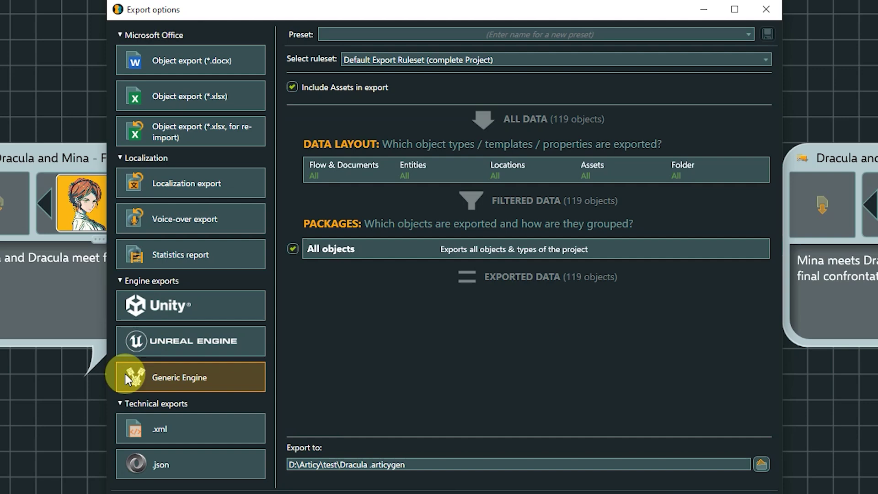
click(124, 463)
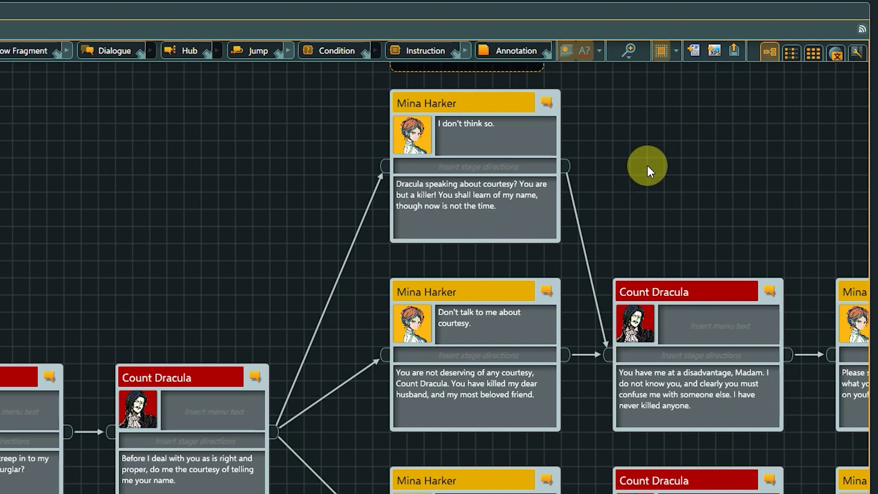
Export the flow as 'Dracula and Mina - First meeting.xps' and scroll across it in XPS Viewer
click(713, 51)
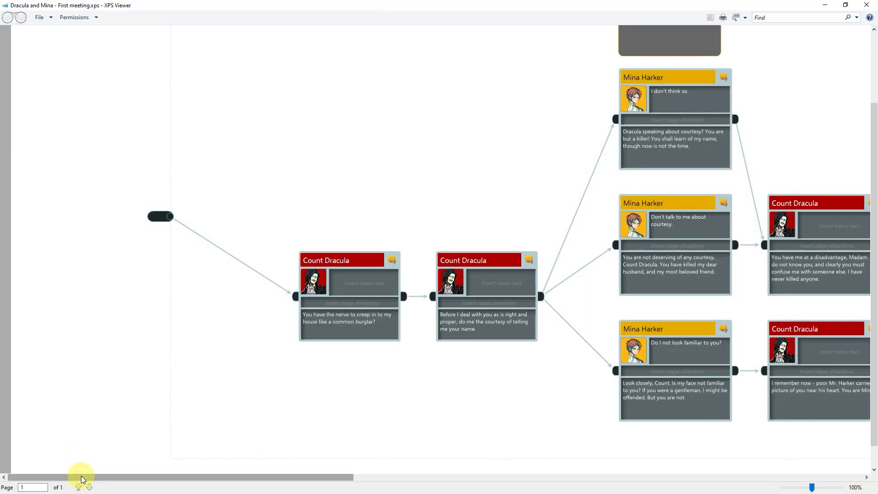
drag(83, 479, 276, 486)
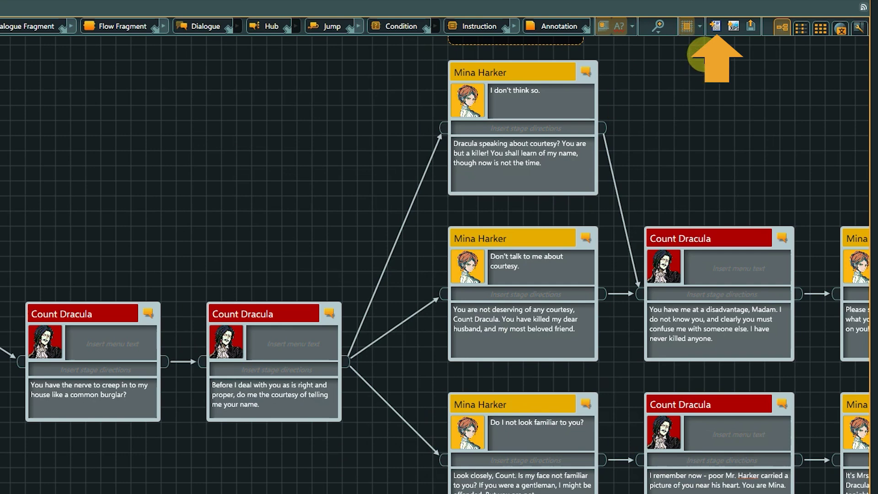
Show the Screenplay export (.docx) settings for 'Dracula and Mina - First meeting.docx'
click(714, 29)
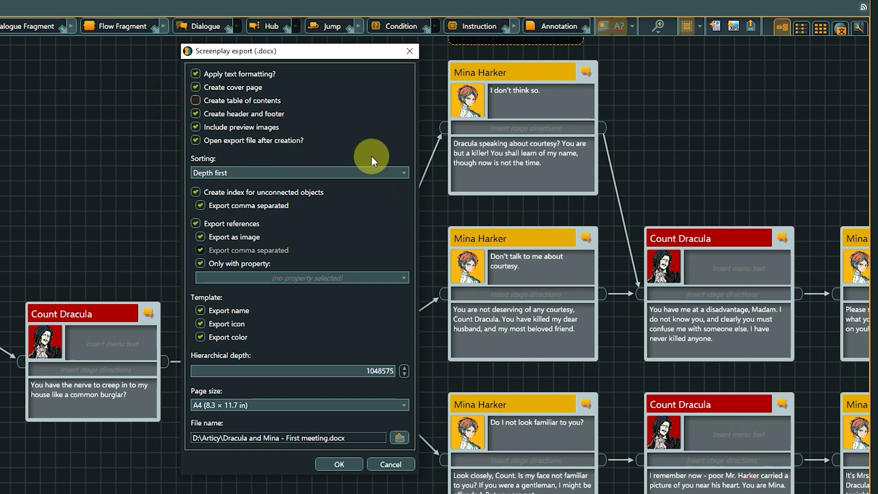
Try Shortest sorting for the screenplay export, then set it back to Depth first
click(403, 172)
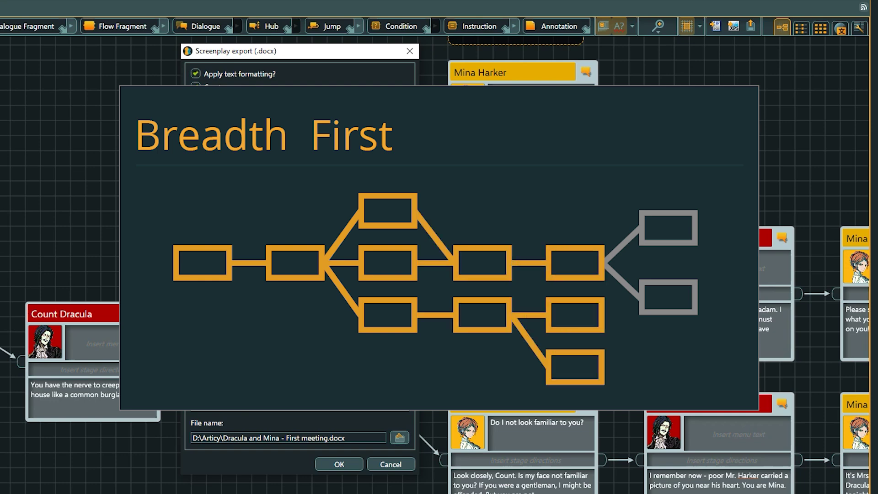
click(391, 204)
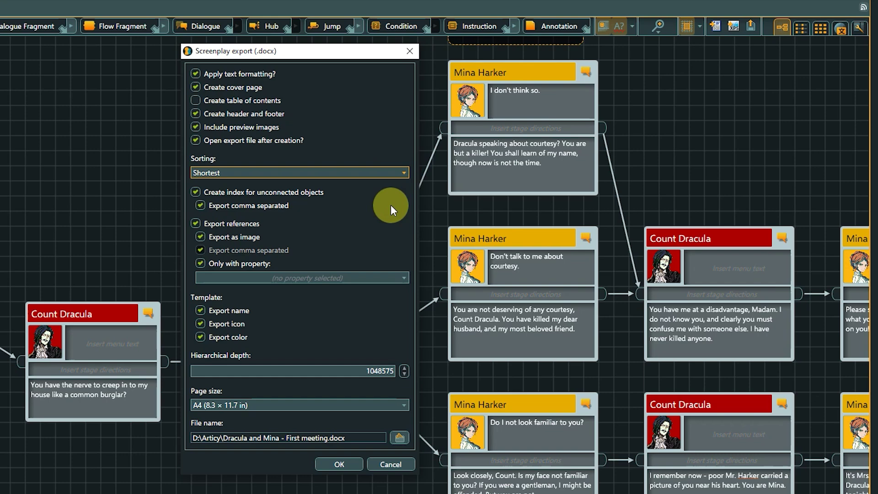
click(405, 173)
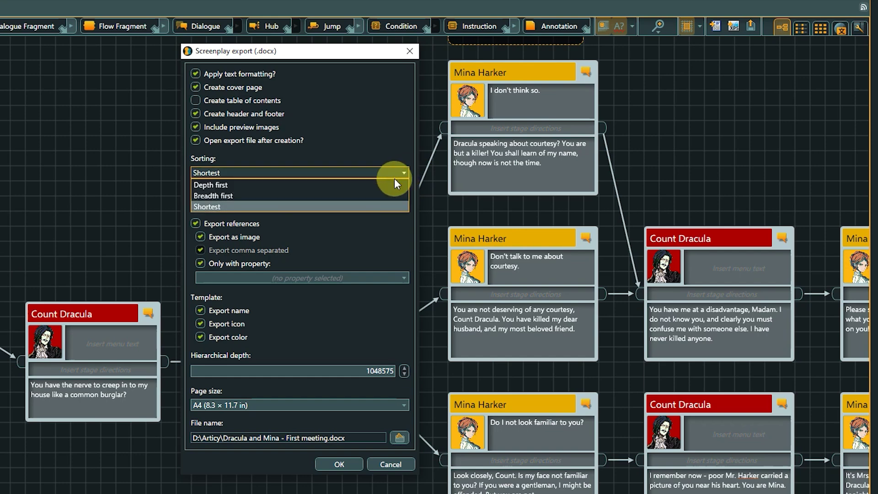
click(391, 185)
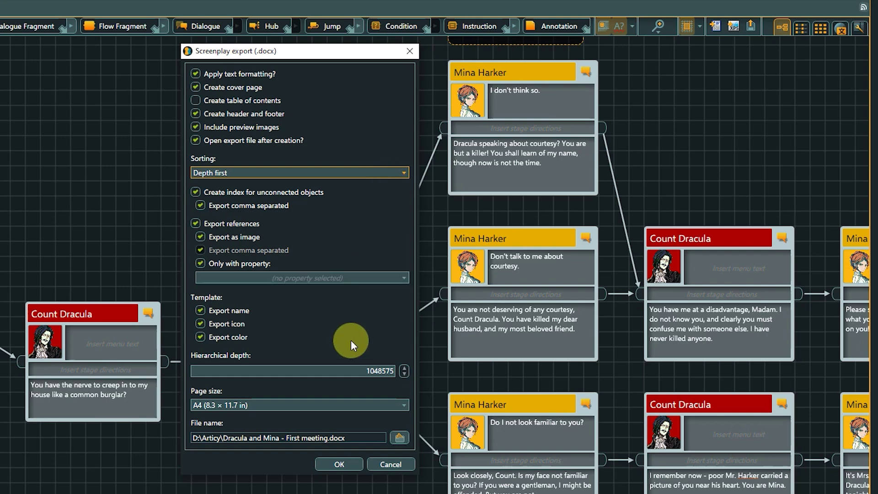
Export the screenplay and scroll down through its dialogue pages in Word
click(339, 462)
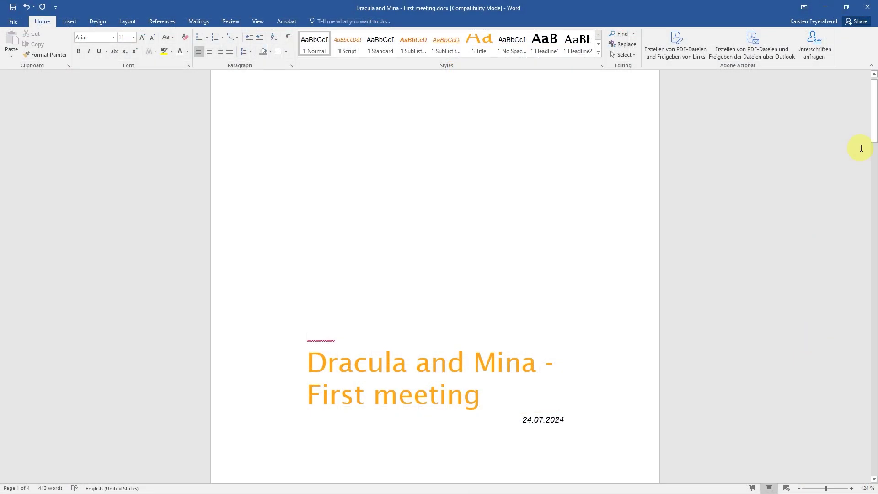
drag(873, 112, 875, 226)
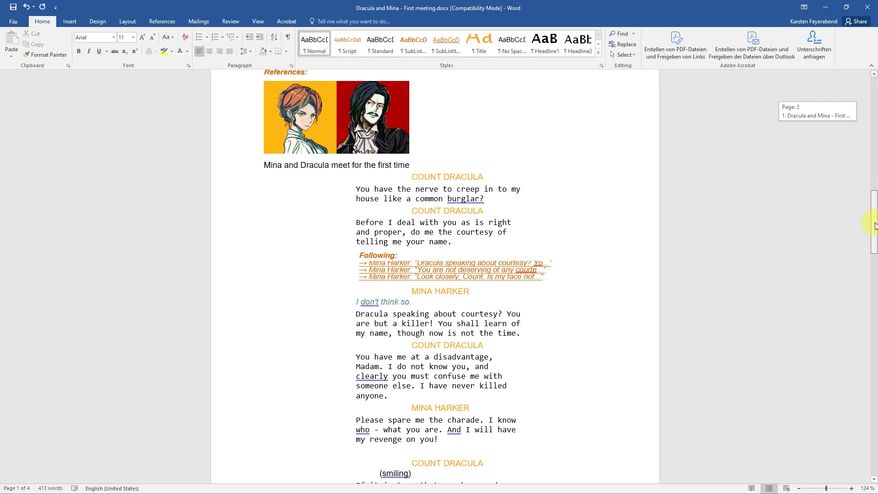
drag(874, 227, 875, 284)
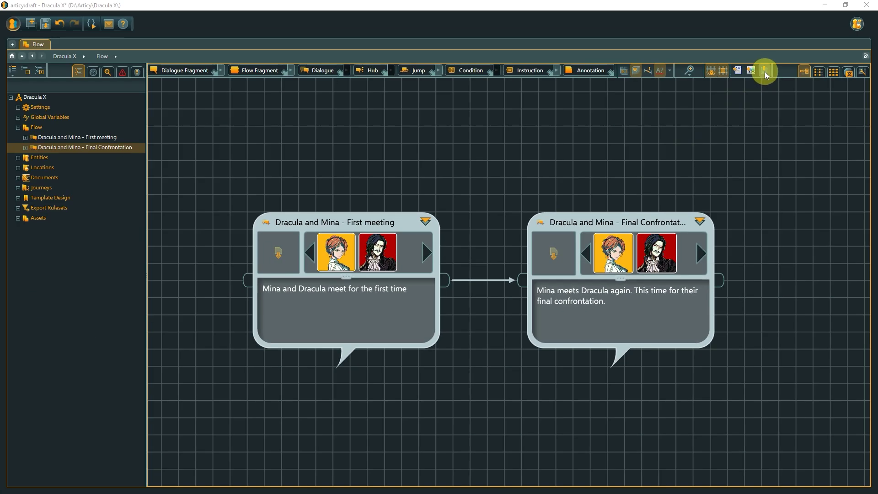
Import the Final Draft script Cutscene.fdx into the Dracula X flow
click(711, 49)
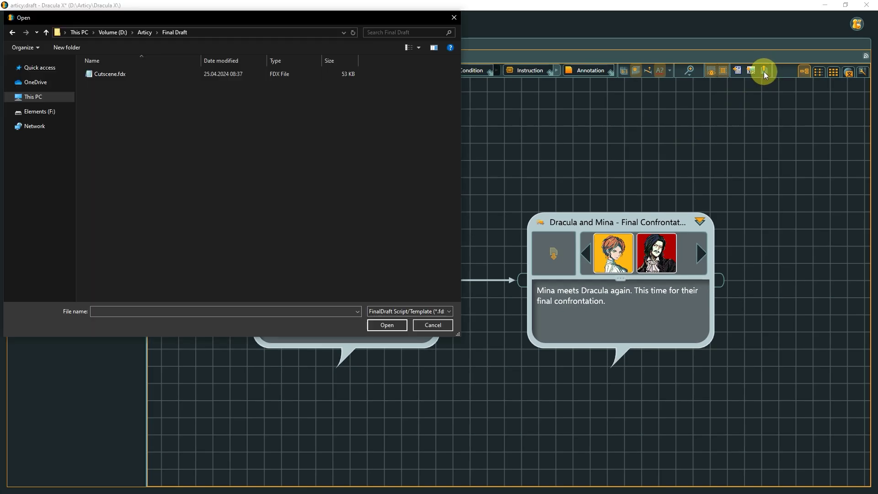
click(109, 76)
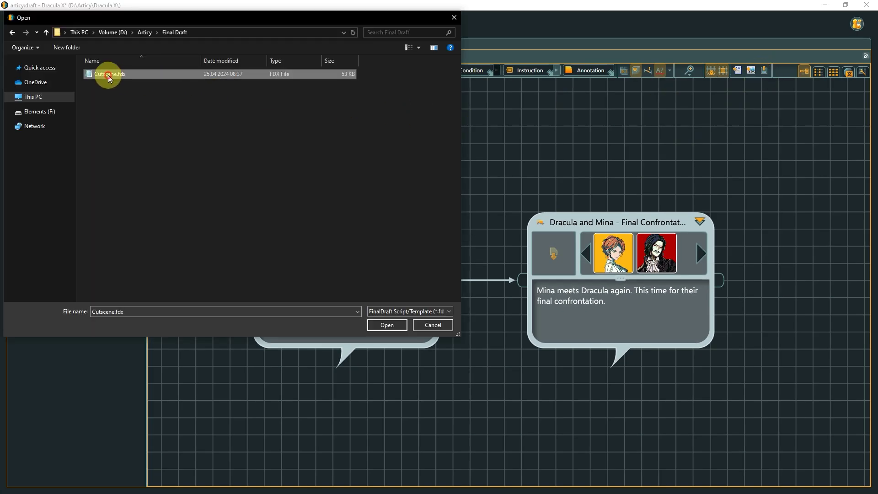
click(383, 322)
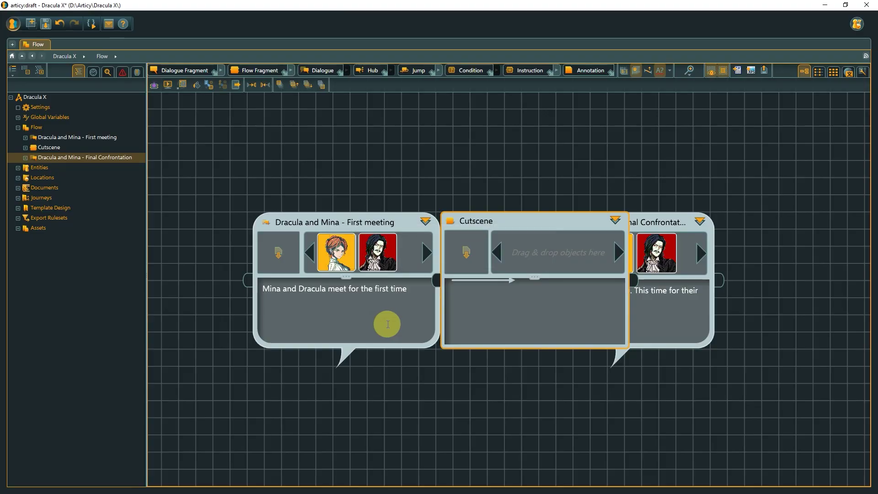
Unwrap the Cutscene node so the IN THE HOME OF MINA HARKER fragment sits in the top-level flow
drag(500, 218, 497, 131)
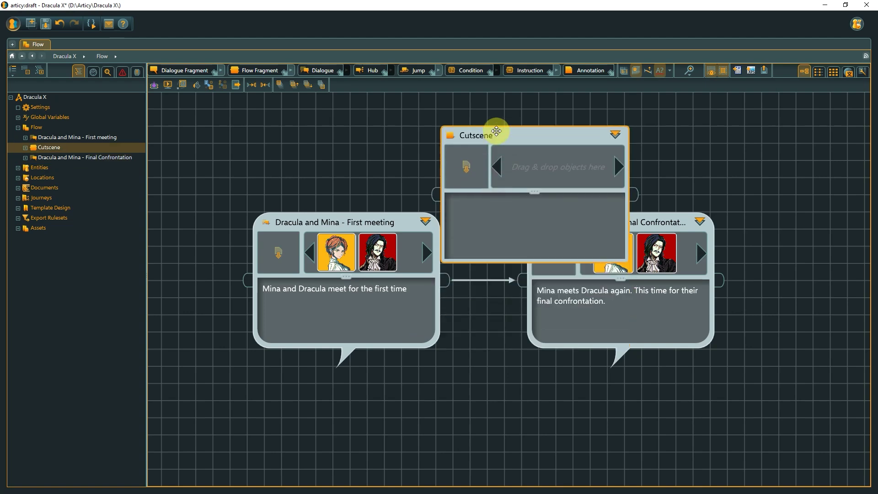
click(615, 134)
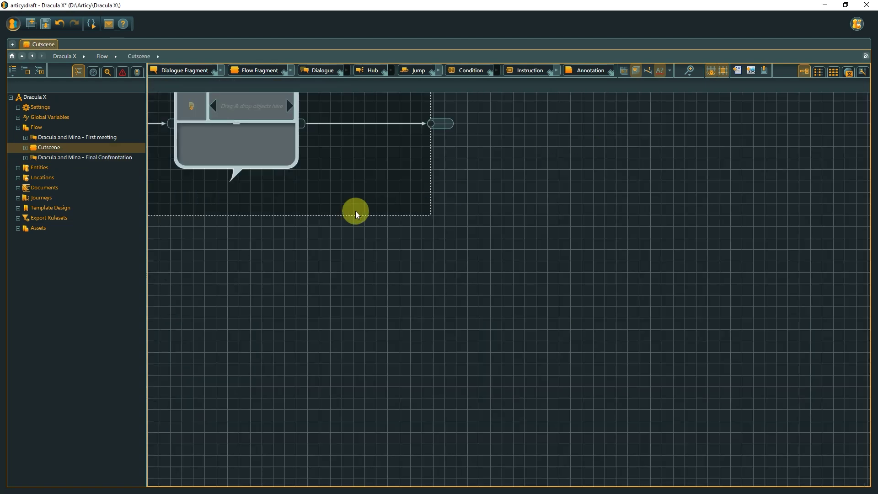
click(399, 234)
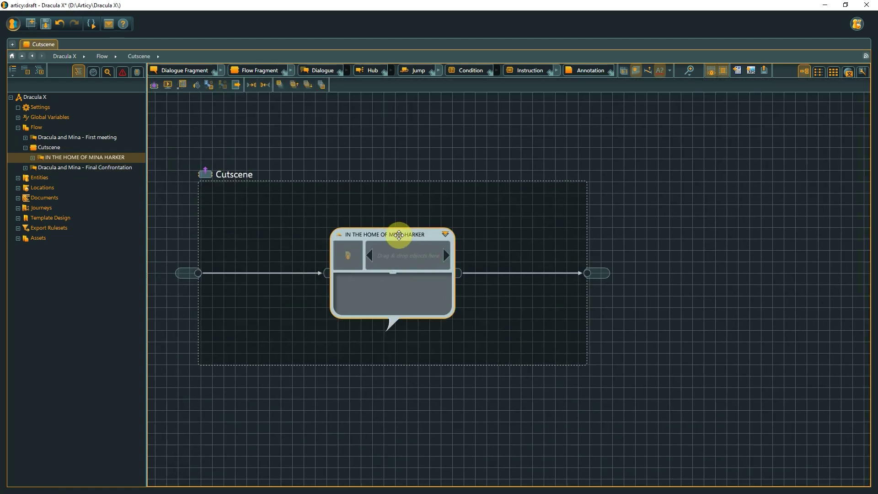
click(204, 173)
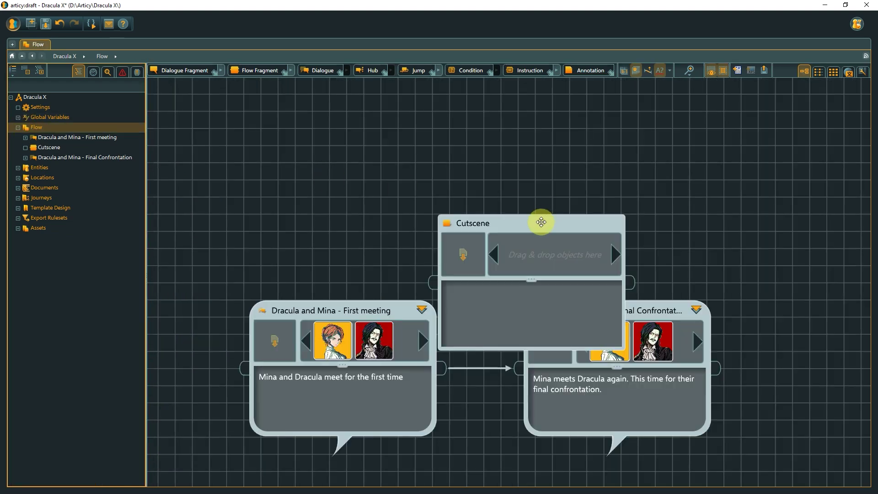
key(ctrl+z)
key(ctrl+z)
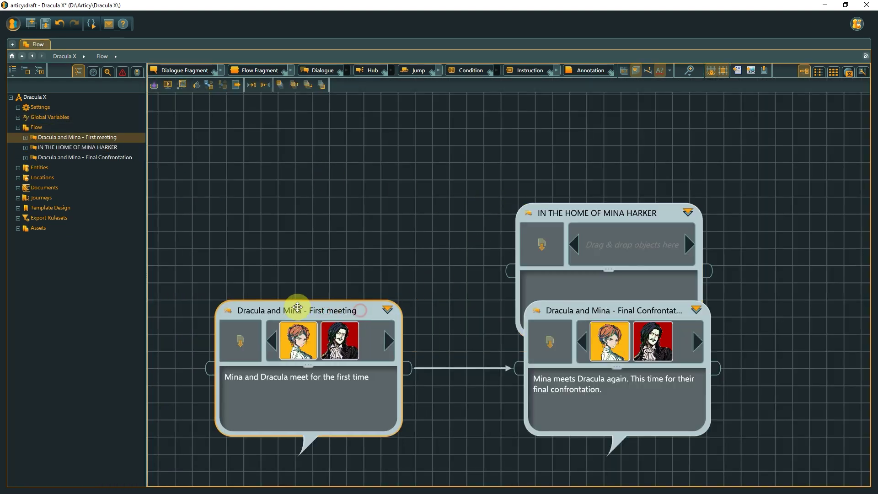
Link First meeting → IN THE HOME OF MINA HARKER → Final Confrontation, then open the fragment's dialogue
drag(576, 304, 731, 305)
click(602, 367)
key(Delete)
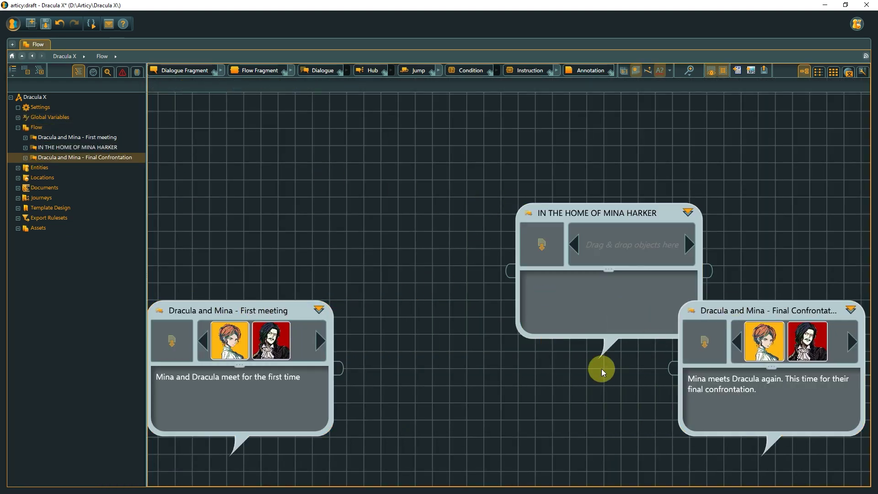
drag(597, 225, 485, 322)
drag(338, 368, 398, 368)
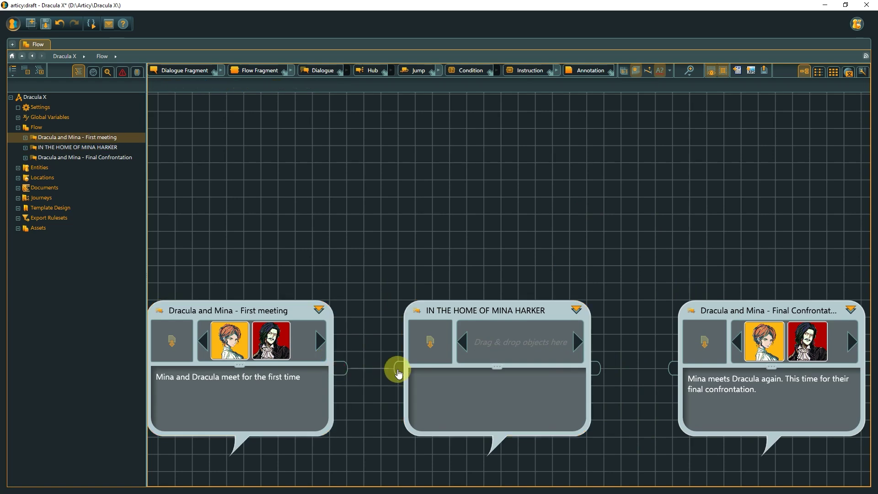
drag(635, 368, 672, 369)
click(519, 309)
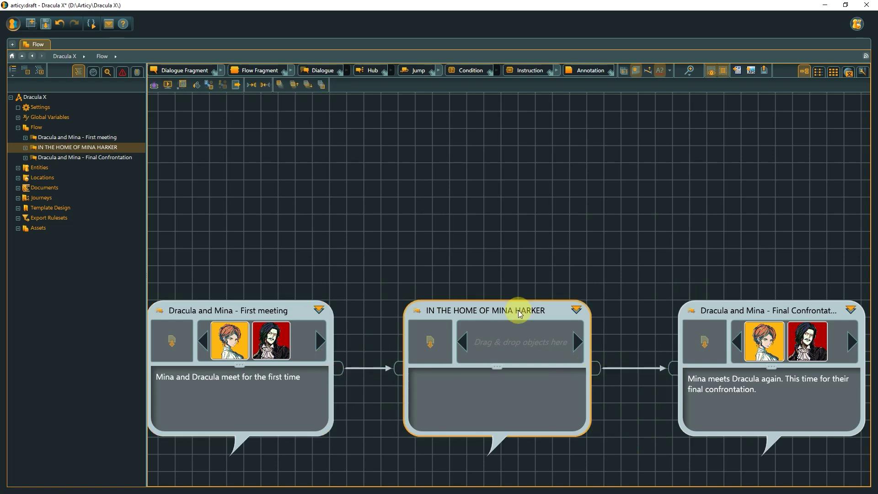
double_click(519, 310)
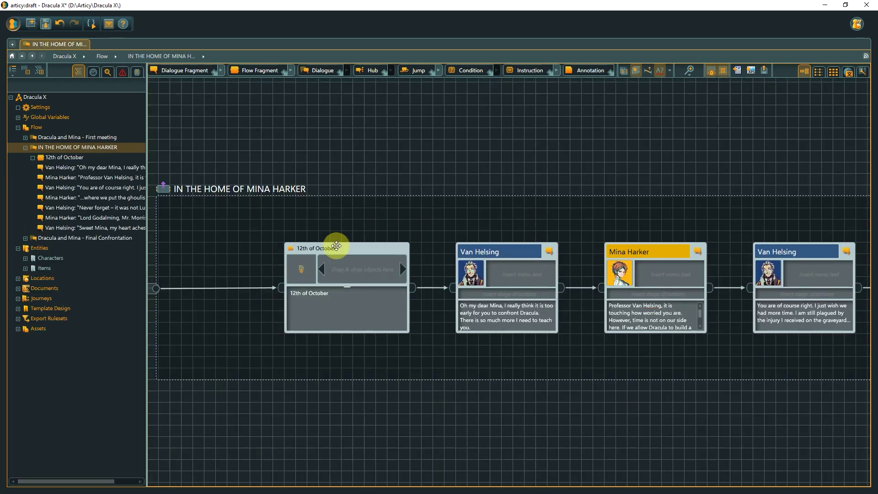